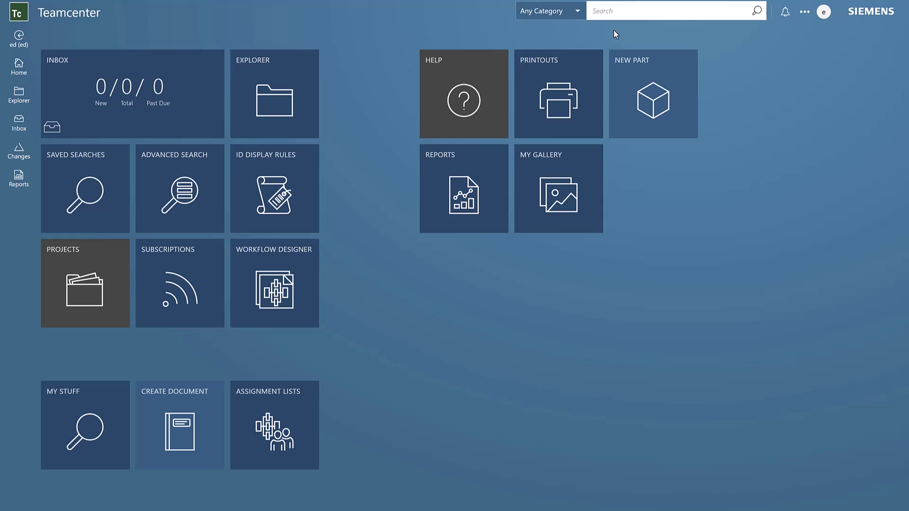
Open Manage Profile from the avatar menu and scroll down to My Surrogates
{"action": "left_click", "coordinate": [824, 12]}
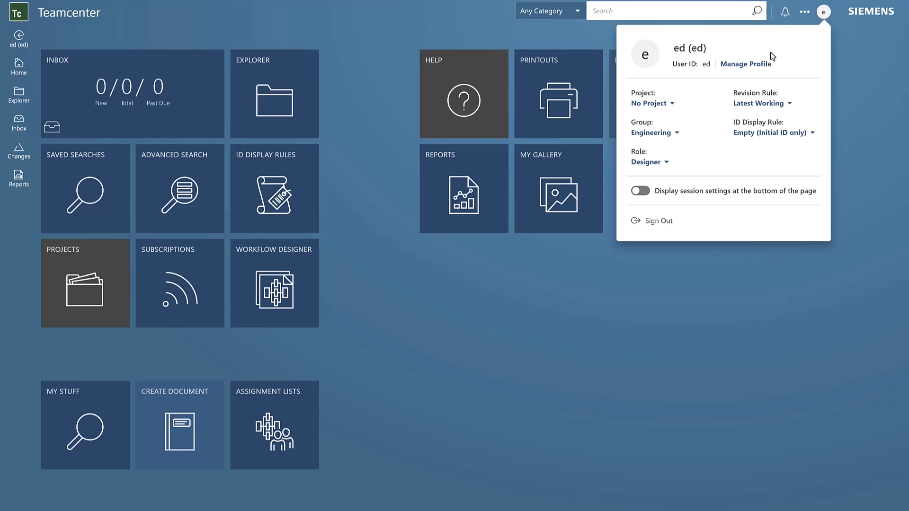
{"action": "left_click", "coordinate": [747, 65]}
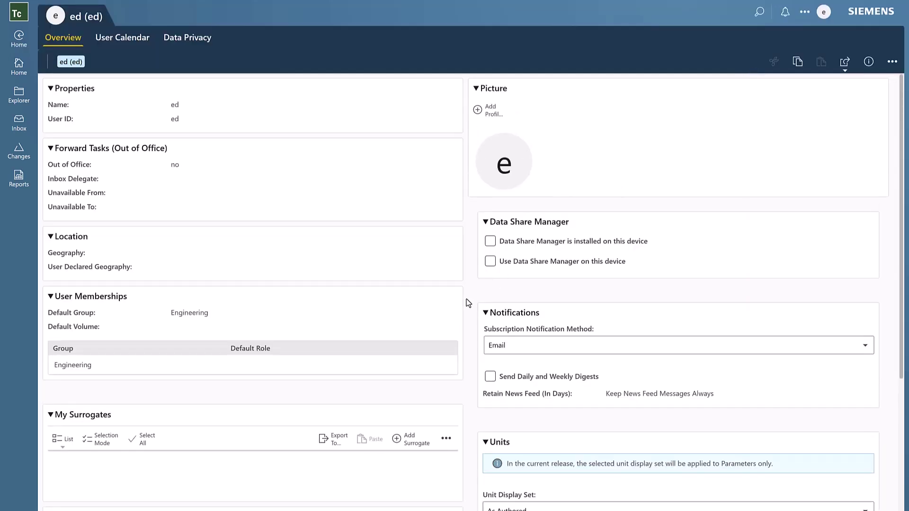
{"action": "scroll", "coordinate": [284, 420], "scroll_direction": "down", "scroll_amount": 2}
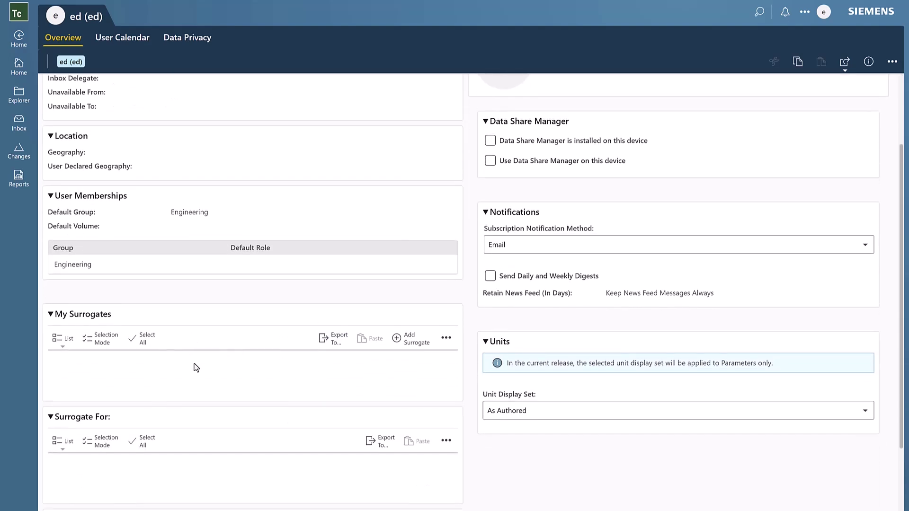
Start a new surrogate entry running from 29-Jan-2025 to 31-Jan-2025
{"action": "left_click", "coordinate": [428, 337]}
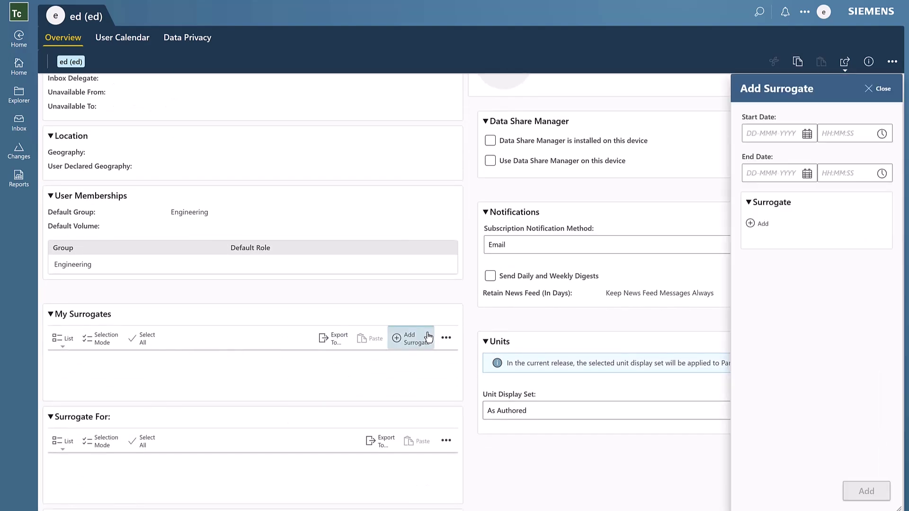
{"action": "left_click", "coordinate": [806, 134]}
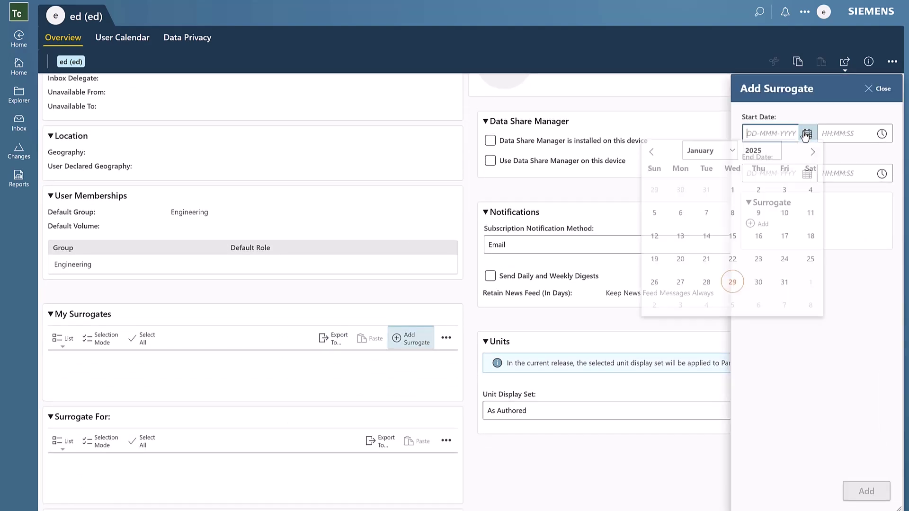
{"action": "left_click", "coordinate": [732, 282]}
{"action": "left_click", "coordinate": [808, 173]}
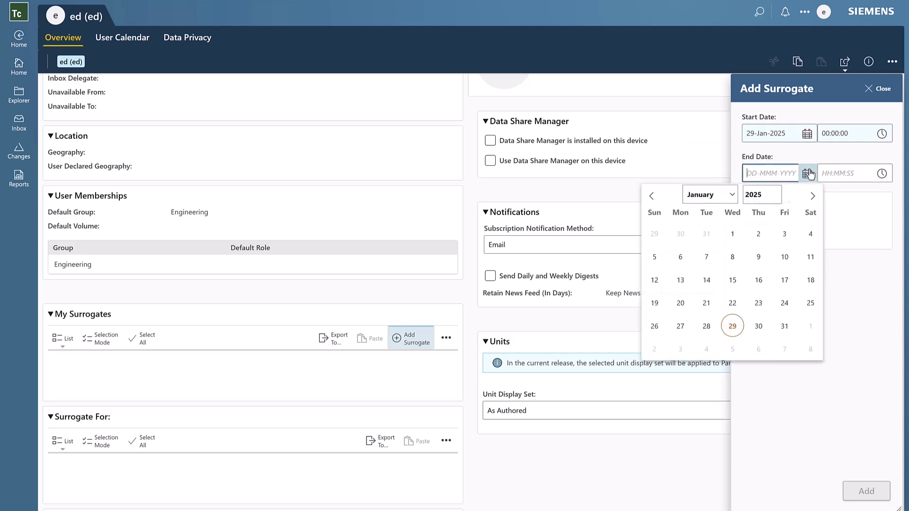
{"action": "left_click", "coordinate": [781, 327]}
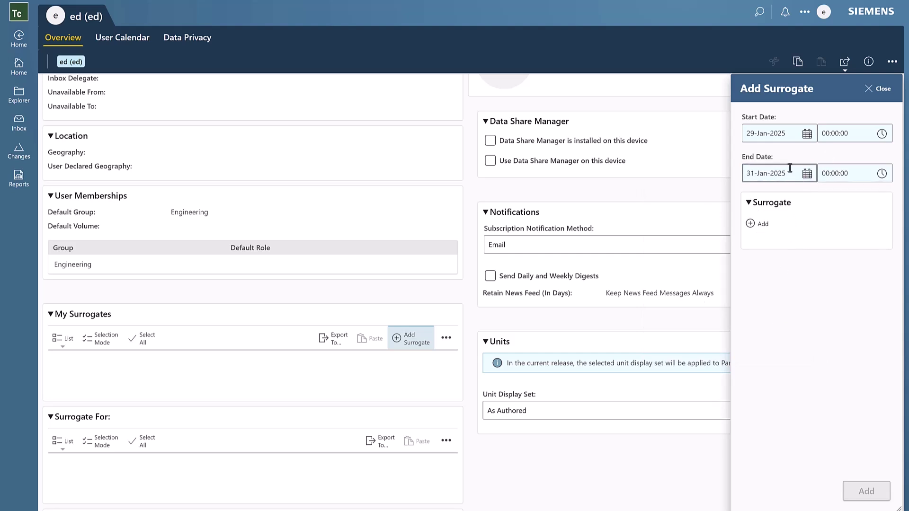
Choose the Engineering designer colleague as surrogate and save the assignment
{"action": "left_click", "coordinate": [762, 221]}
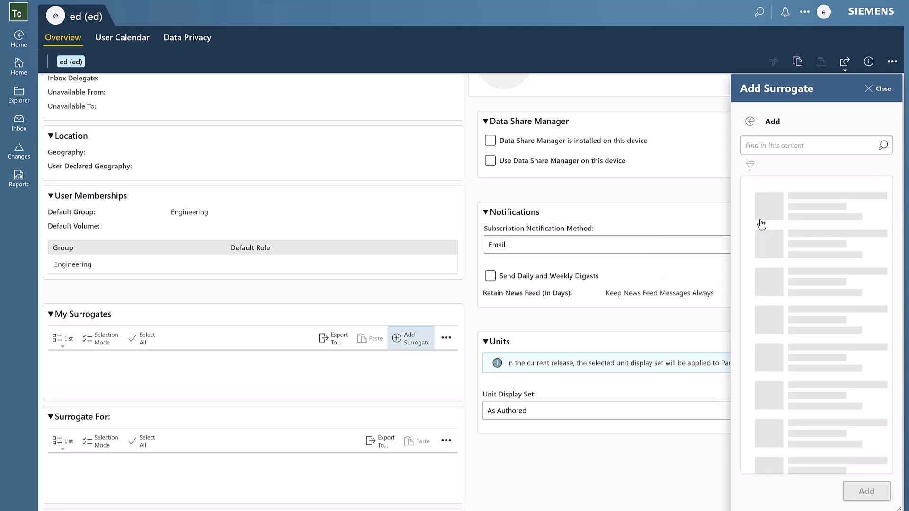
{"action": "left_click", "coordinate": [773, 303]}
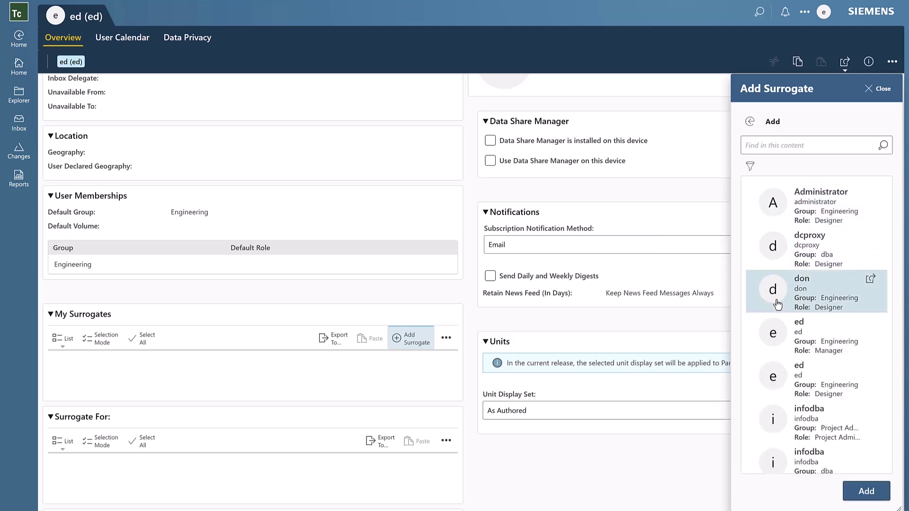
{"action": "left_click", "coordinate": [857, 497]}
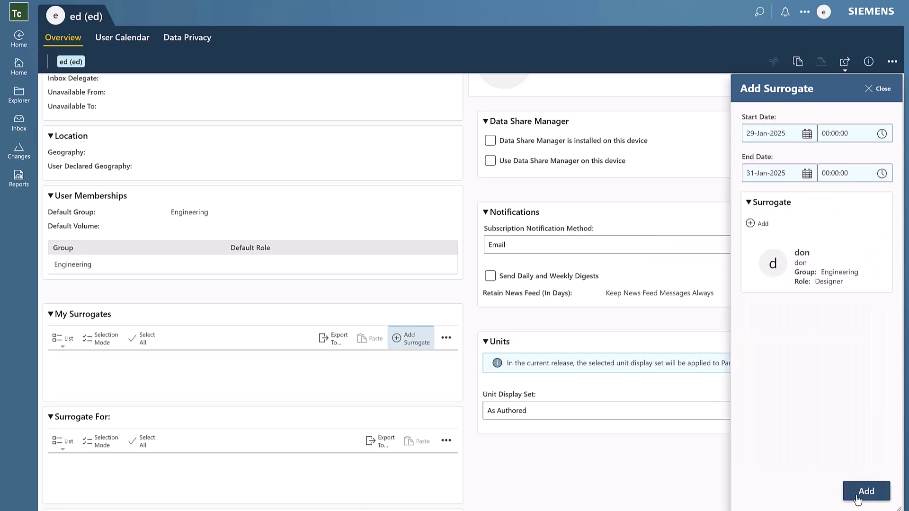
{"action": "left_click", "coordinate": [857, 498]}
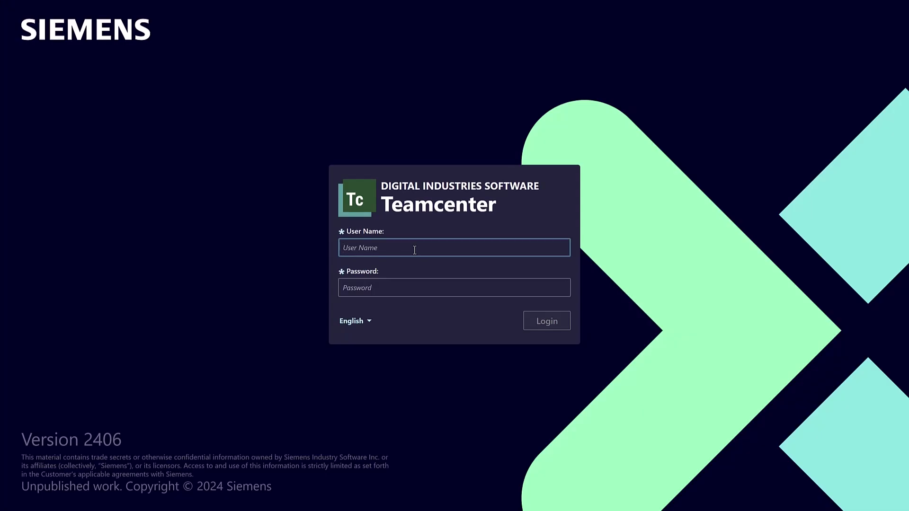
Log in with the item owner's user name and password, dismissing the browser's password warning
{"action": "key", "text": "Tab"}
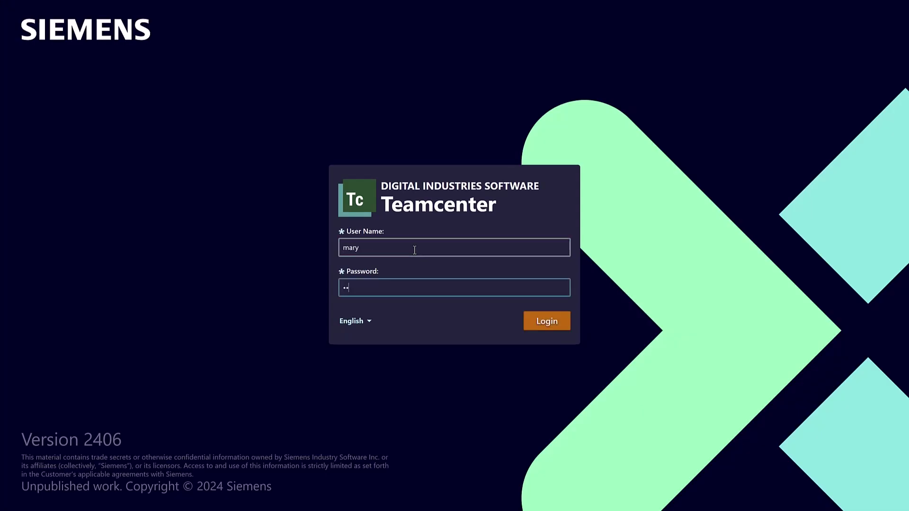
{"action": "key", "text": "Return"}
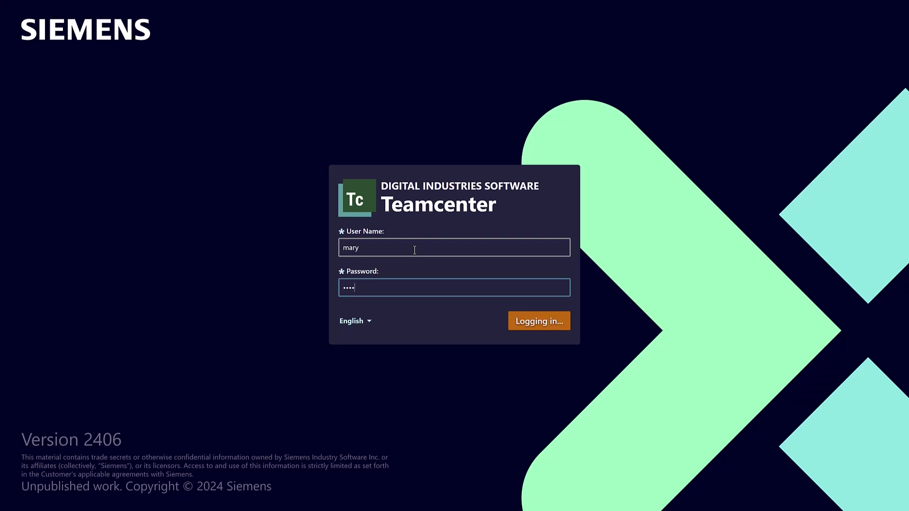
{"action": "key", "text": "Return"}
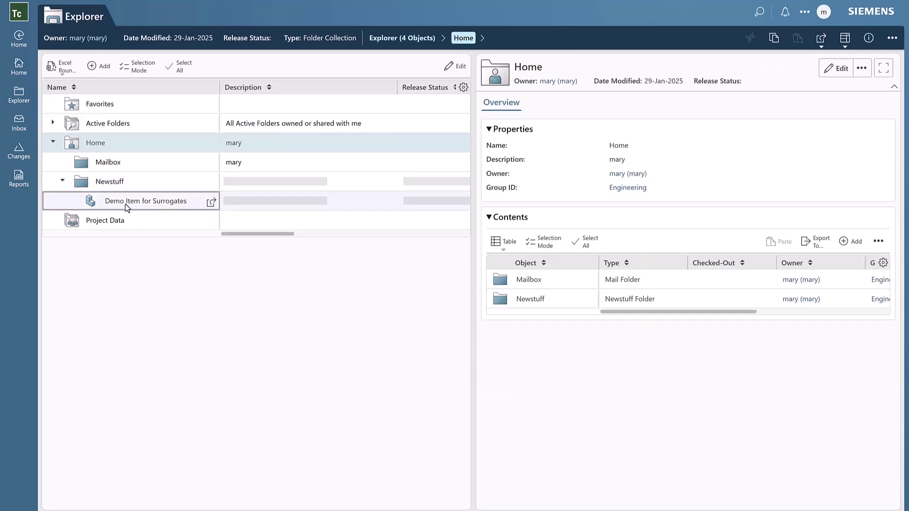
Submit Demo Item for Surrogates to the Release workflow template, then go to the Inbox
{"action": "left_click", "coordinate": [395, 201]}
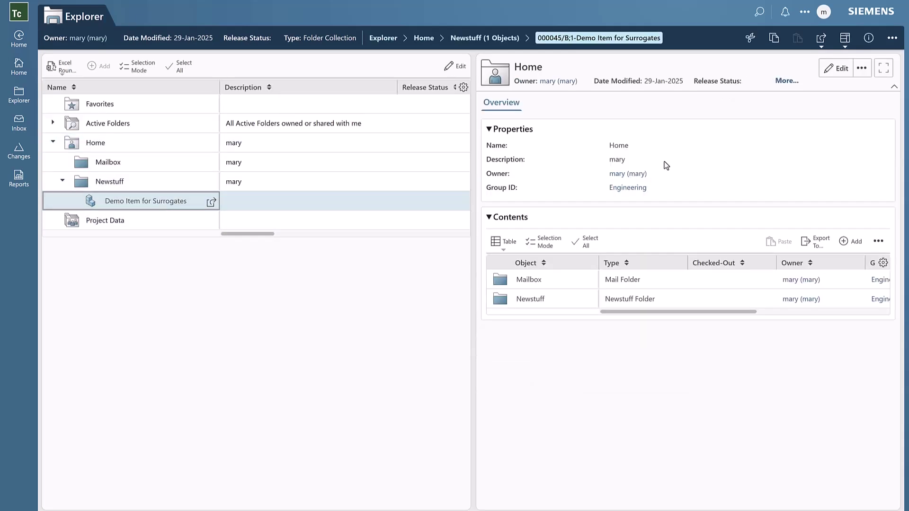
{"action": "left_click", "coordinate": [892, 38]}
{"action": "left_click", "coordinate": [855, 103]}
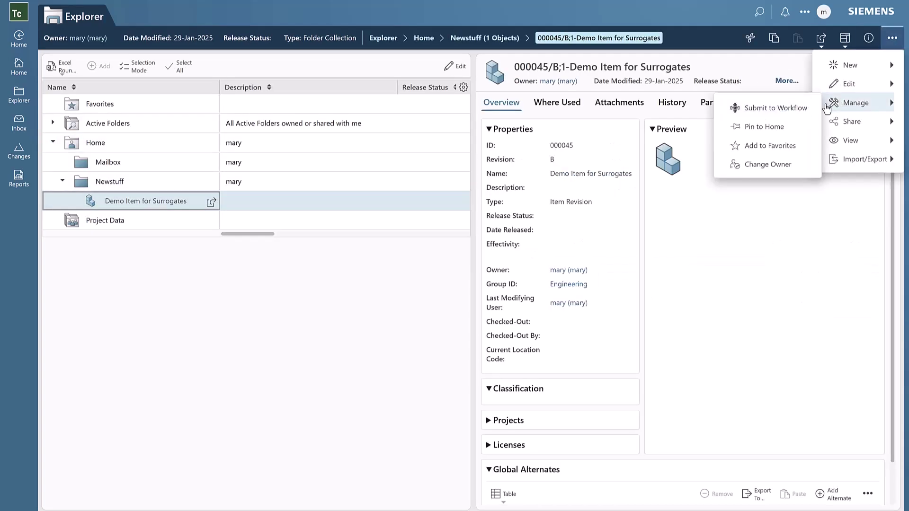
{"action": "left_click", "coordinate": [806, 108]}
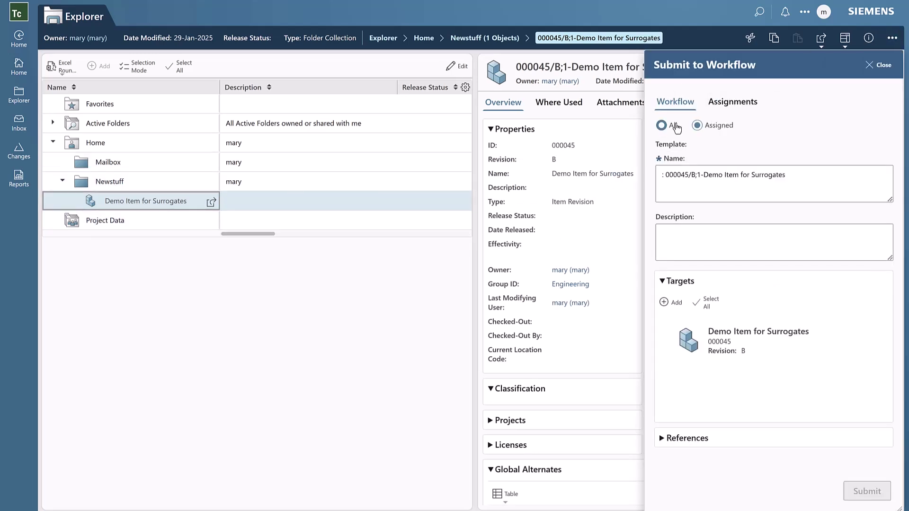
{"action": "left_click", "coordinate": [663, 125]}
{"action": "left_click", "coordinate": [689, 160]}
{"action": "left_click", "coordinate": [698, 265]}
{"action": "left_click", "coordinate": [860, 492]}
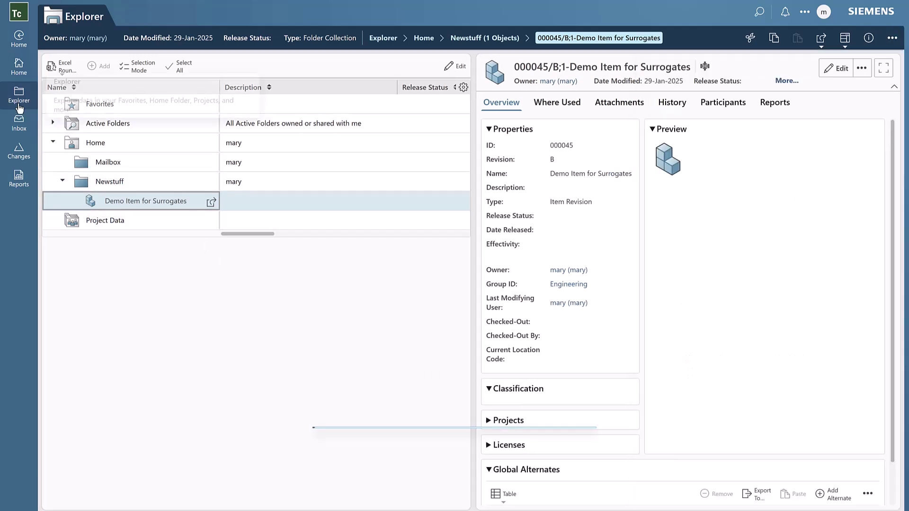
{"action": "left_click", "coordinate": [23, 122]}
Add the surrogate-assigning engineer as reviewer and complete the select-signoff-team task
{"action": "left_click", "coordinate": [138, 134]}
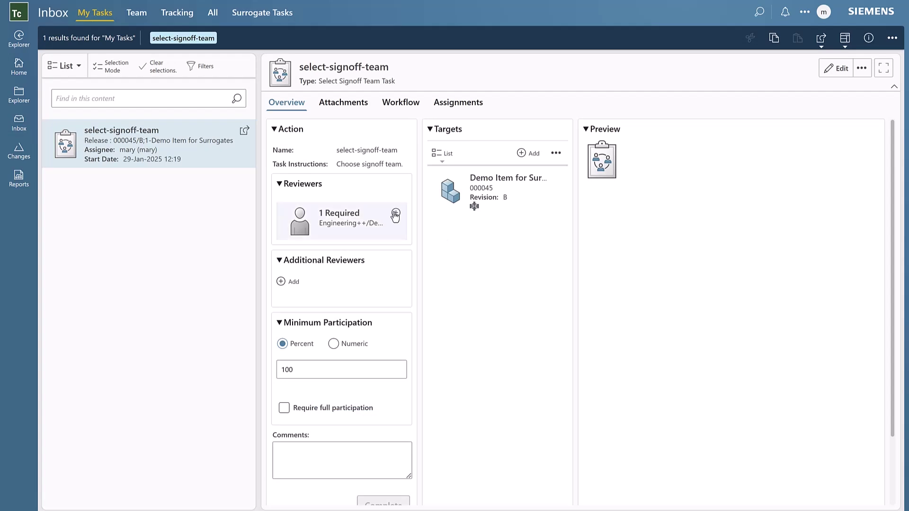
{"action": "left_click", "coordinate": [395, 216]}
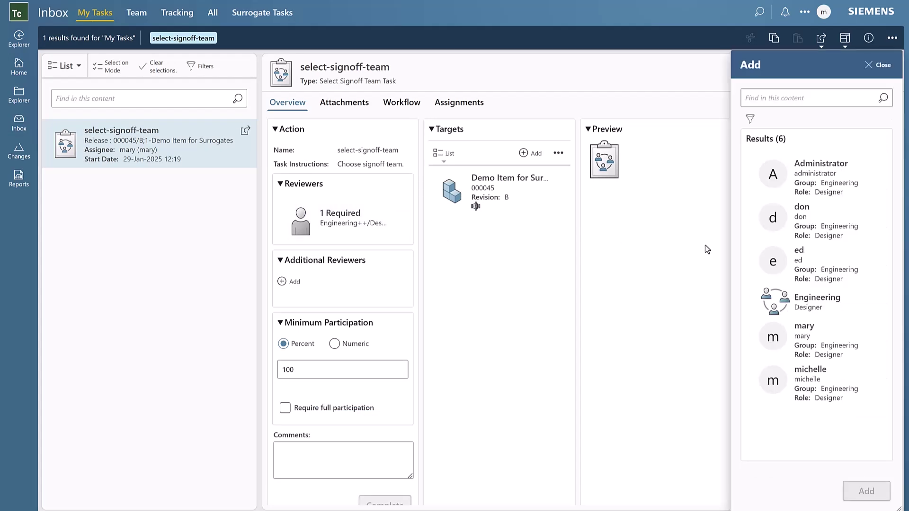
{"action": "left_click", "coordinate": [792, 259]}
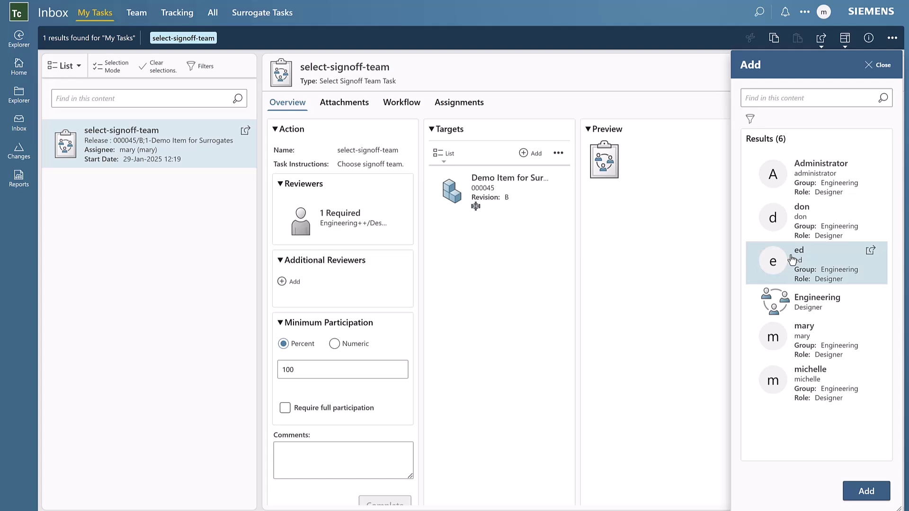
{"action": "left_click", "coordinate": [860, 490]}
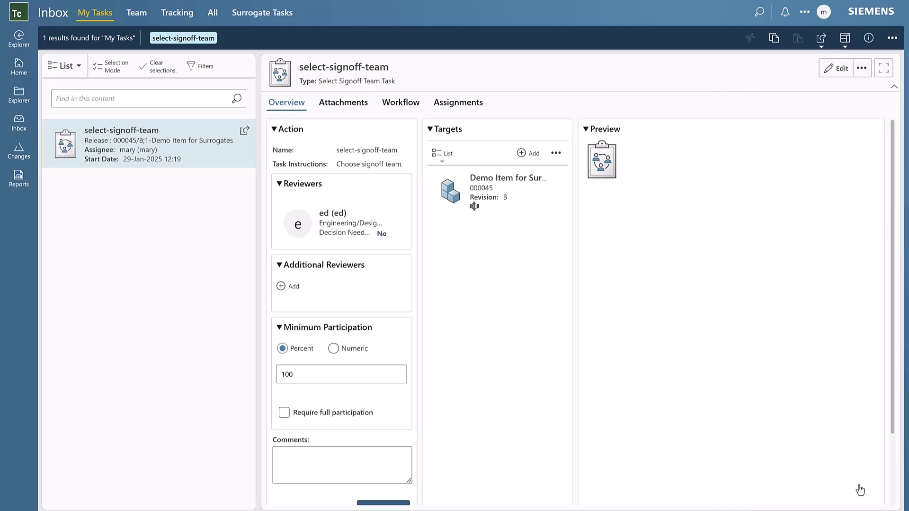
{"action": "scroll", "coordinate": [487, 401], "scroll_direction": "down", "scroll_amount": 1}
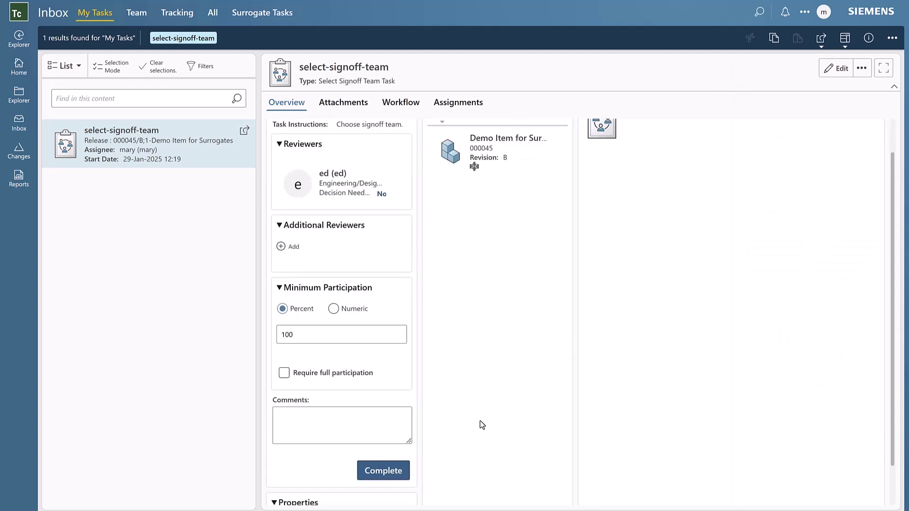
{"action": "left_click", "coordinate": [390, 472]}
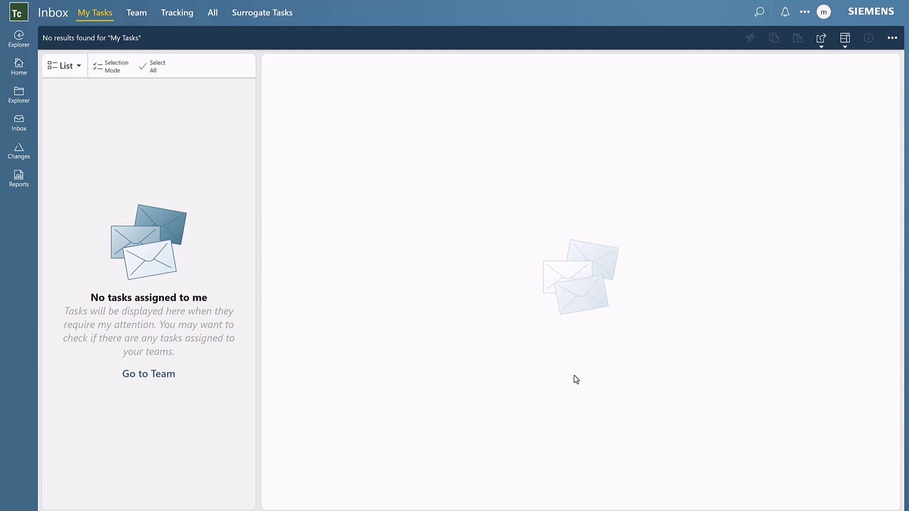
Sign out, then log in with the surrogate user's name and password
{"action": "left_click", "coordinate": [823, 15]}
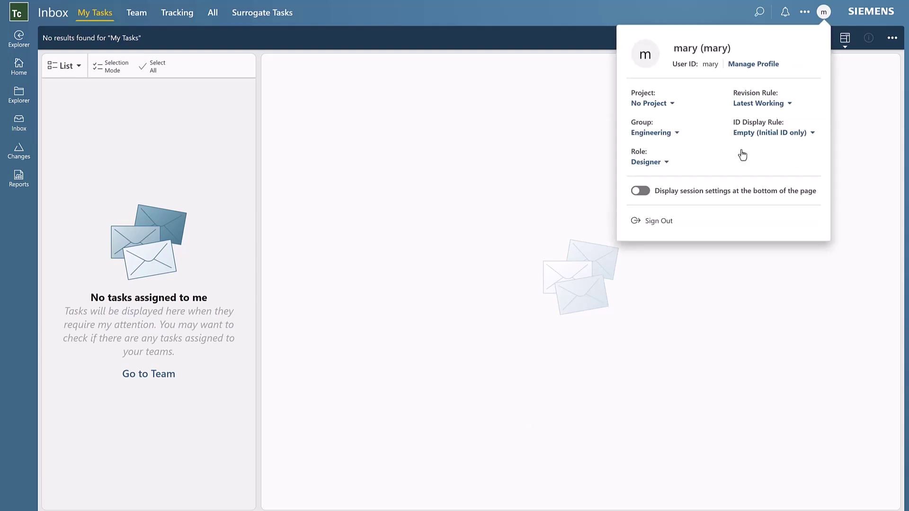
{"action": "left_click", "coordinate": [636, 228]}
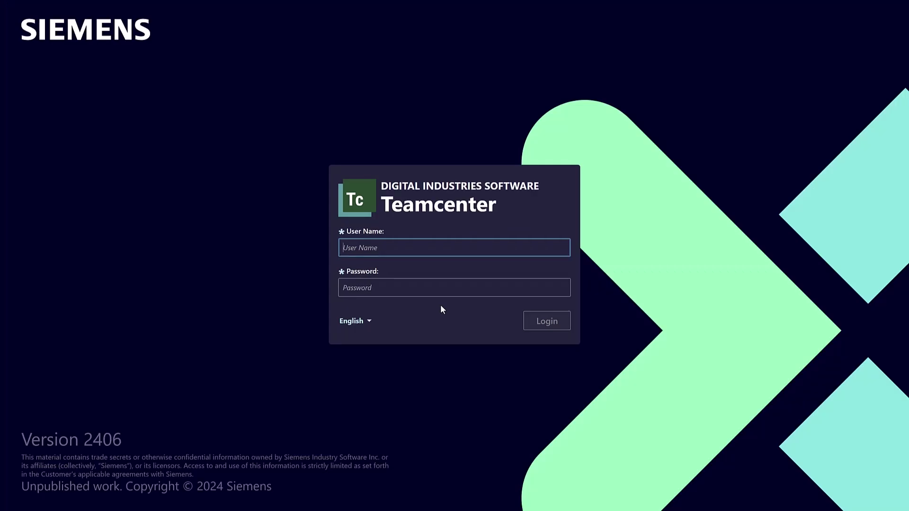
{"action": "key", "text": "Tab"}
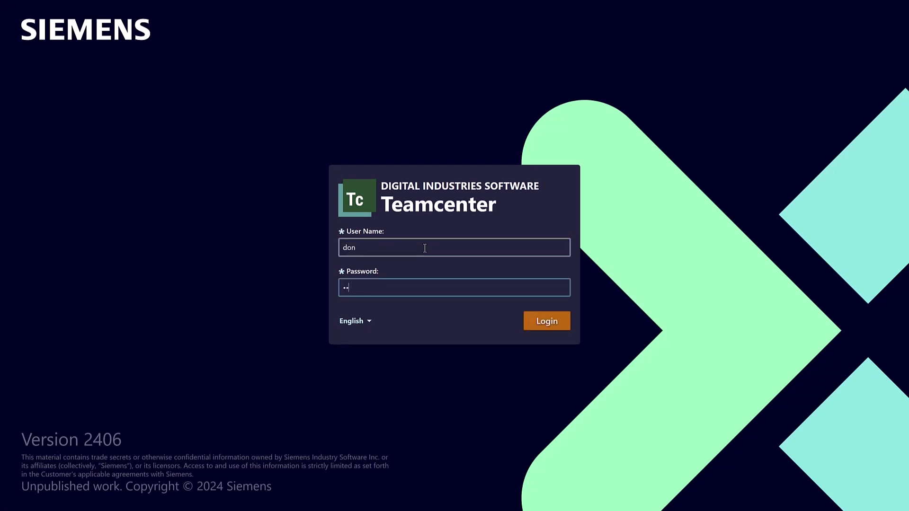
{"action": "key", "text": "Return"}
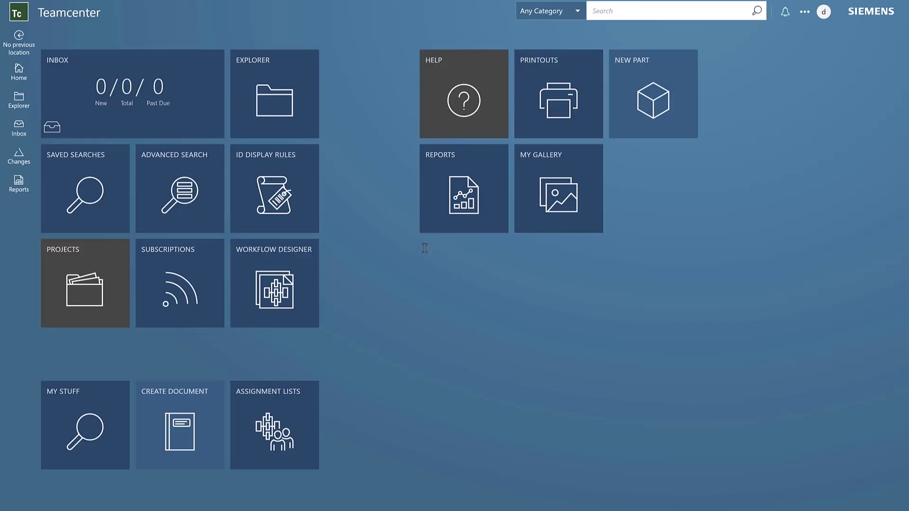
Open the perform-signoffs task under Surrogate Tasks and bring up its Manage actions
{"action": "left_click", "coordinate": [11, 131]}
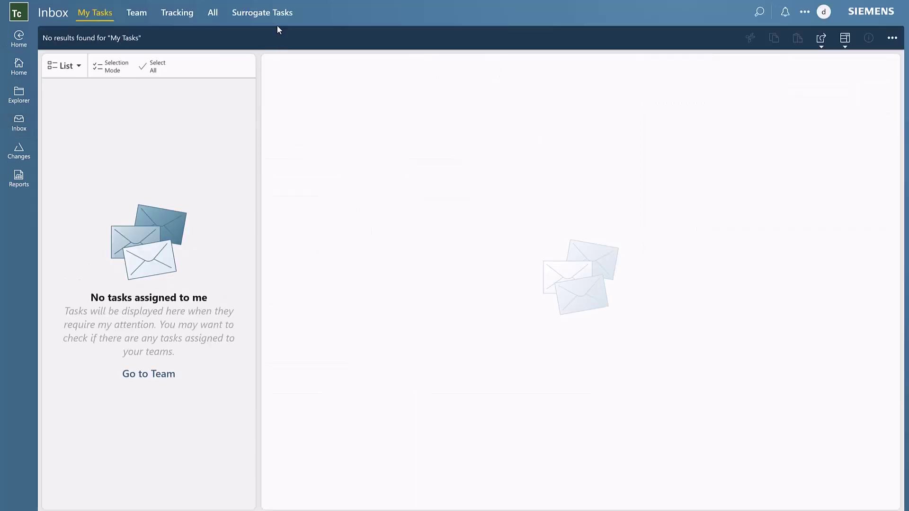
{"action": "left_click", "coordinate": [272, 16]}
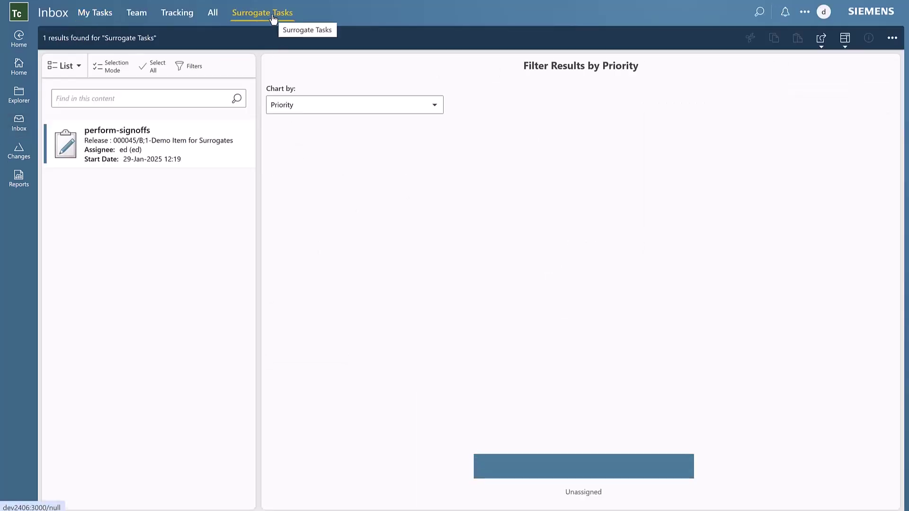
{"action": "left_click", "coordinate": [149, 166]}
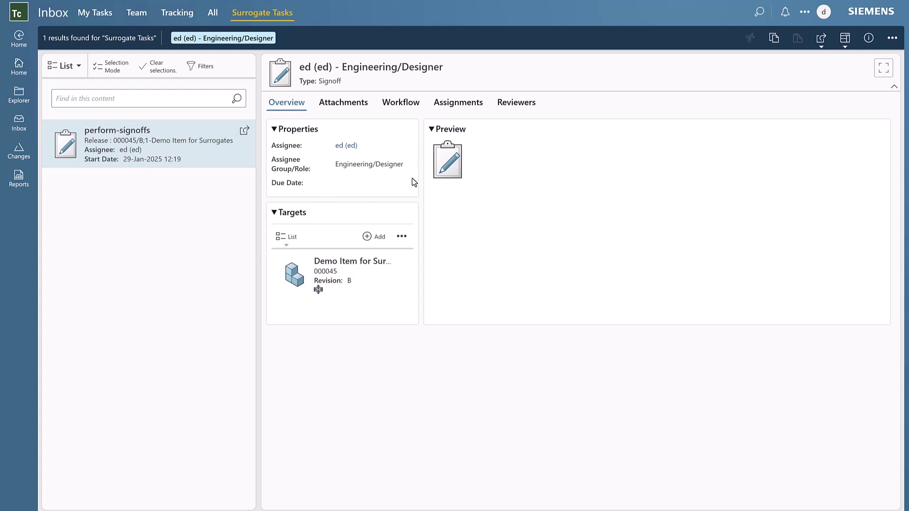
{"action": "left_click", "coordinate": [892, 38]}
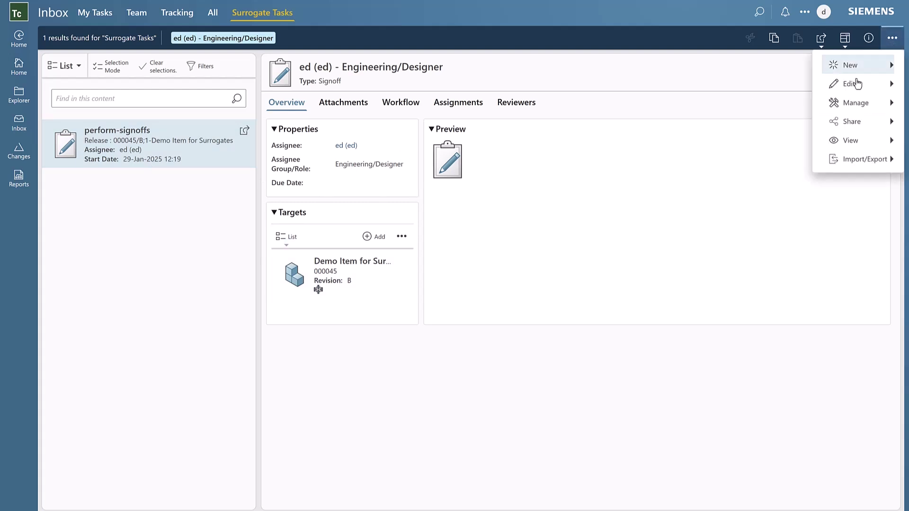
{"action": "left_click", "coordinate": [842, 103]}
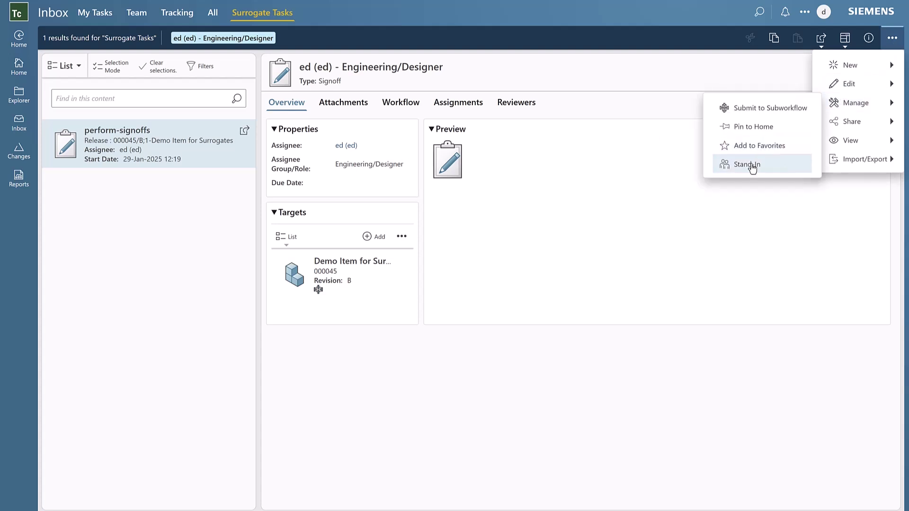
Stand in as surrogate, then approve the perform-signoffs signoff
{"action": "left_click", "coordinate": [752, 169]}
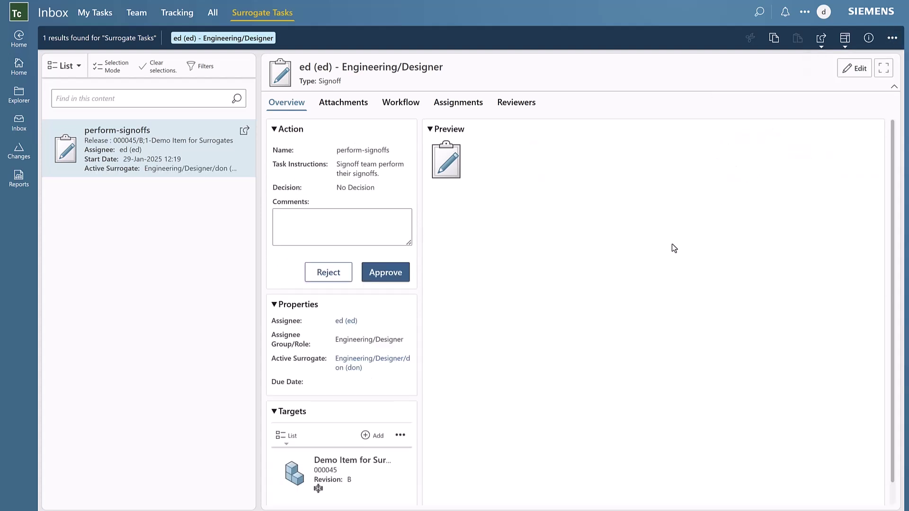
{"action": "left_click", "coordinate": [376, 225]}
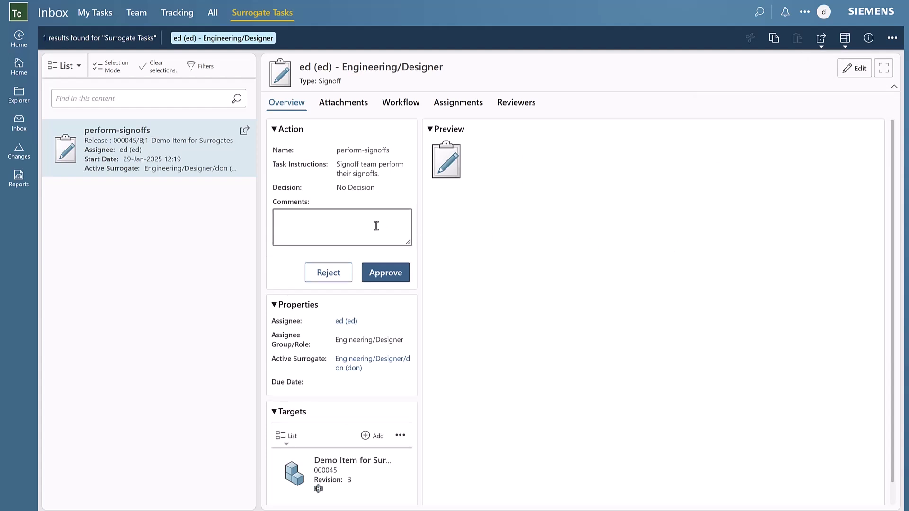
{"action": "left_click", "coordinate": [892, 38]}
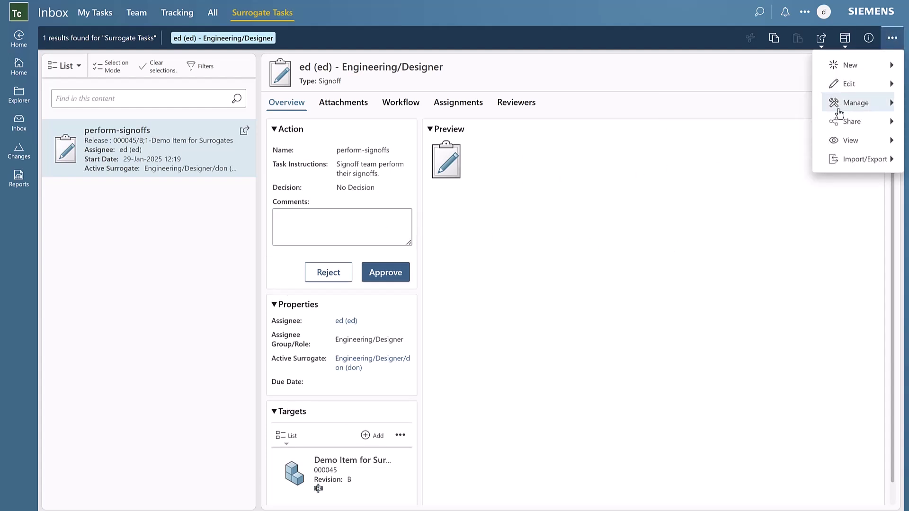
{"action": "left_click", "coordinate": [847, 108]}
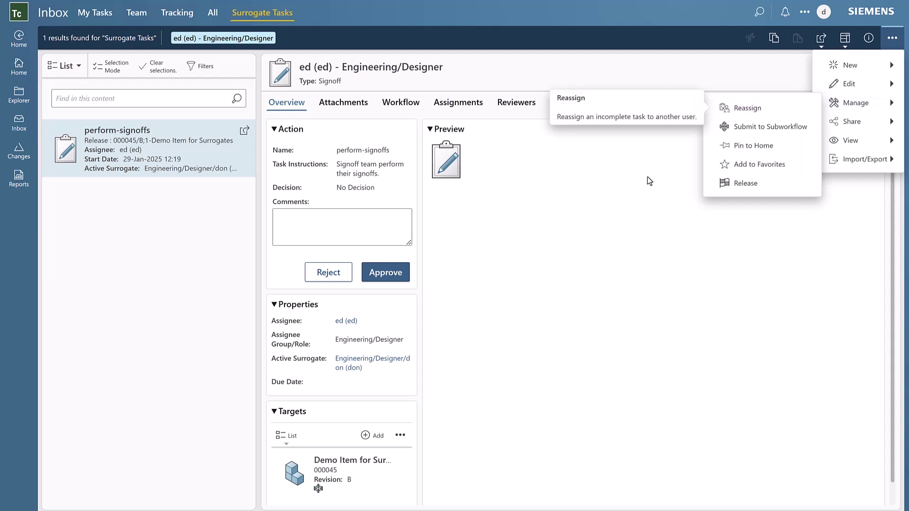
{"action": "left_click", "coordinate": [599, 214]}
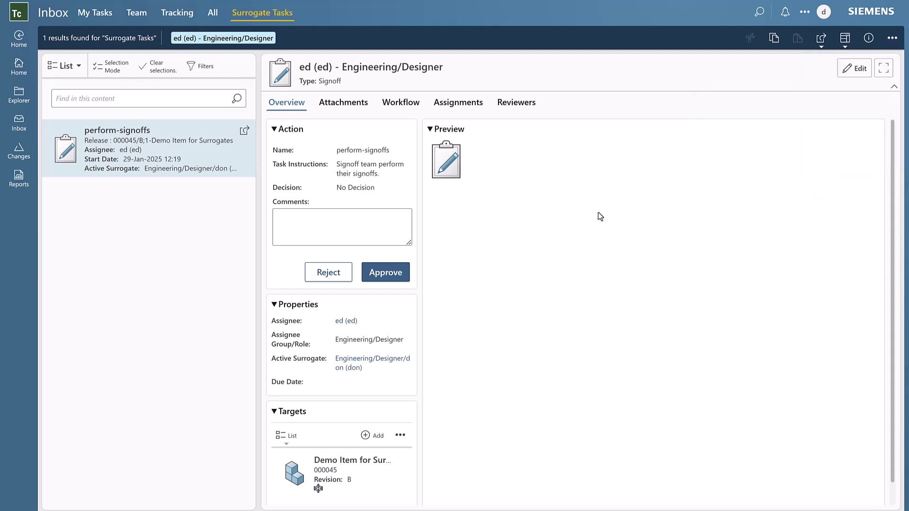
{"action": "left_click", "coordinate": [377, 272]}
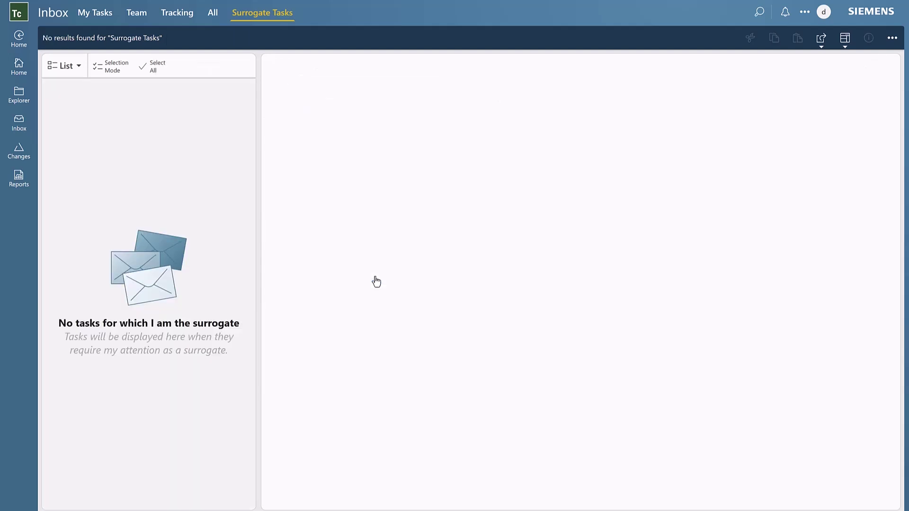
Search for 'Demo Item' and expand Designer Review in its workflow into its subtasks
{"action": "left_click", "coordinate": [760, 11]}
{"action": "left_click", "coordinate": [682, 14]}
{"action": "type", "text": "Demo Item"}
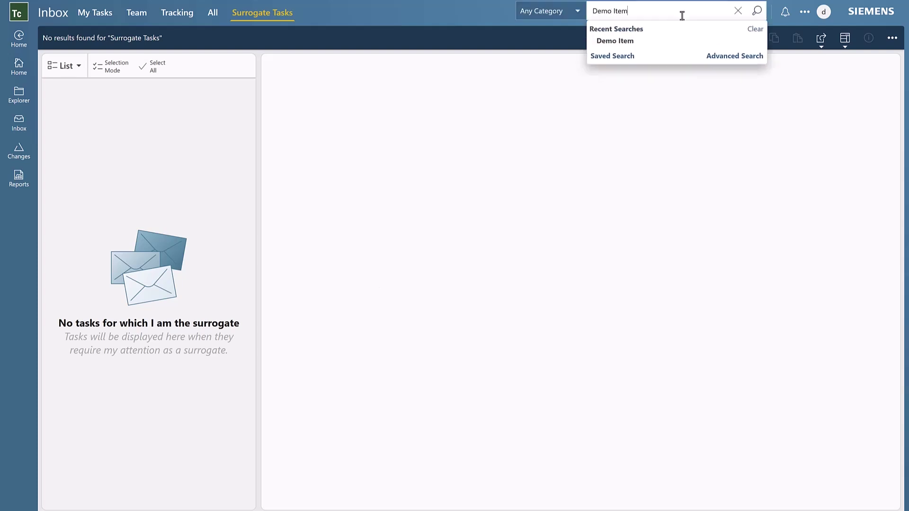
{"action": "key", "text": "Return"}
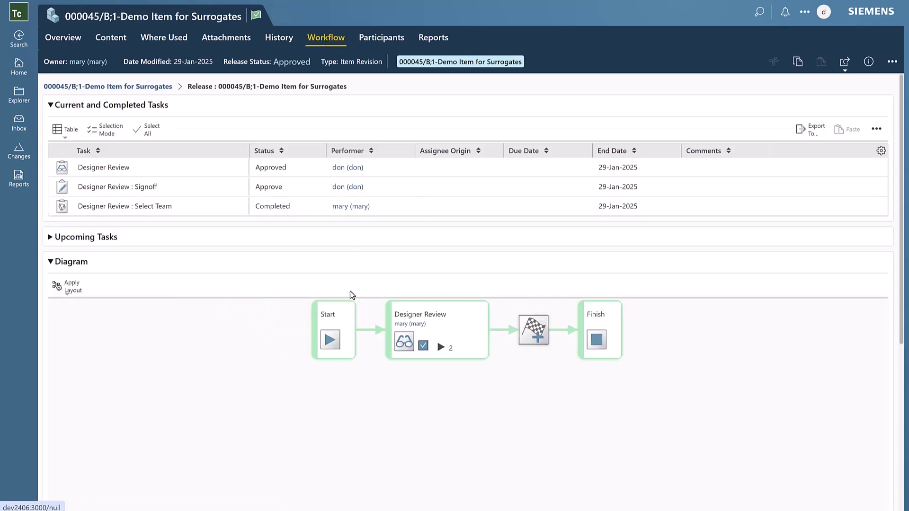
{"action": "left_click", "coordinate": [441, 348]}
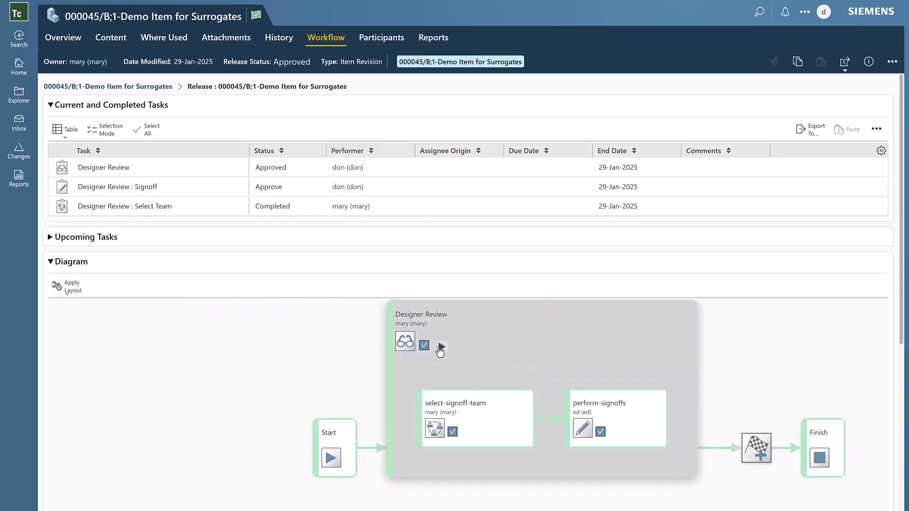